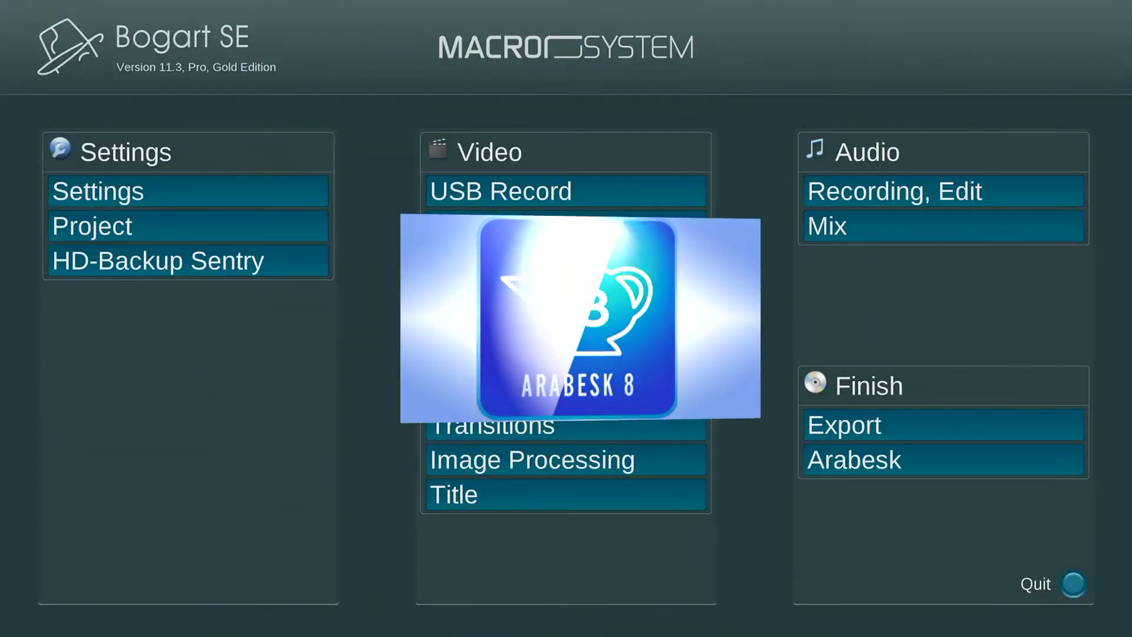
Step: Select project 20 ARABESK 8 BOGART WINDOWS as the current project and return to the main menu
left_click(253, 216)
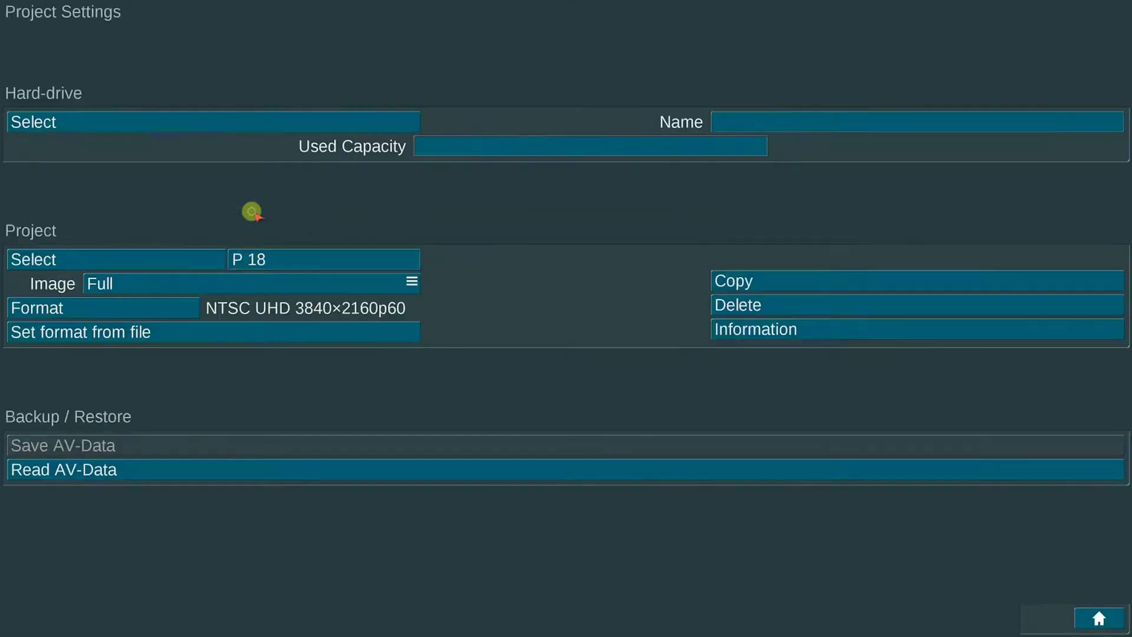
left_click(160, 261)
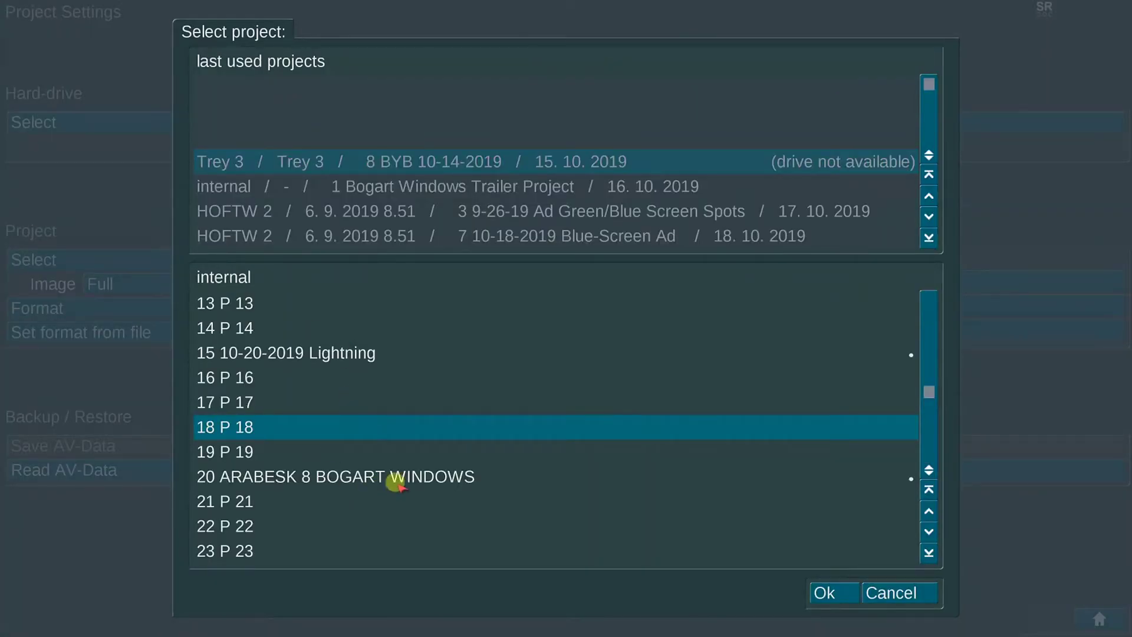
left_click(396, 477)
left_click(832, 594)
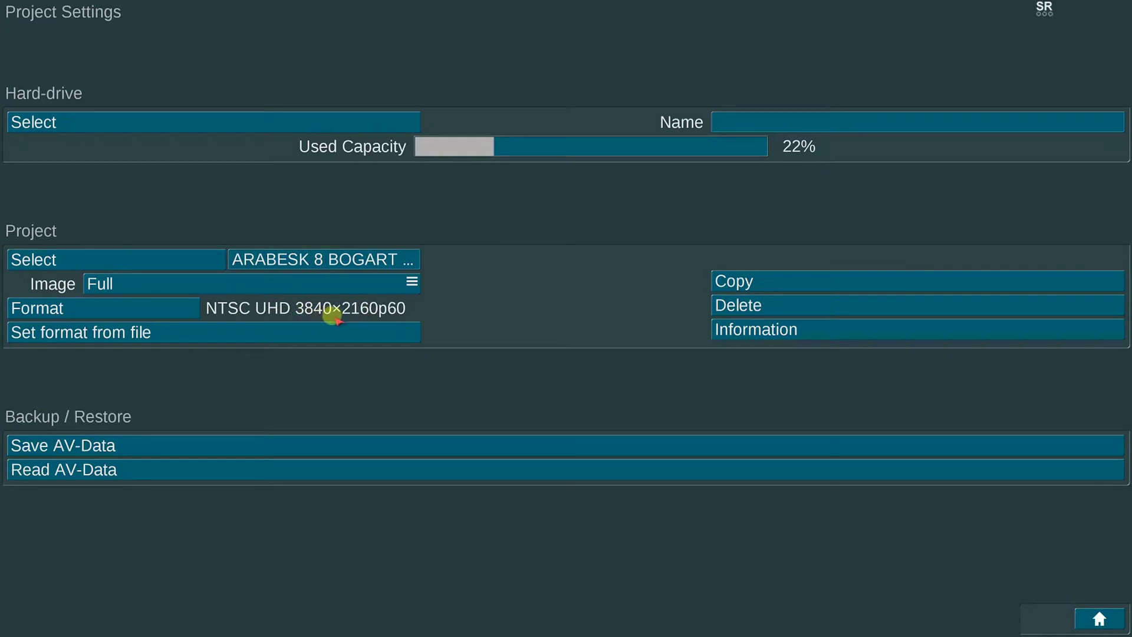
right_click(497, 272)
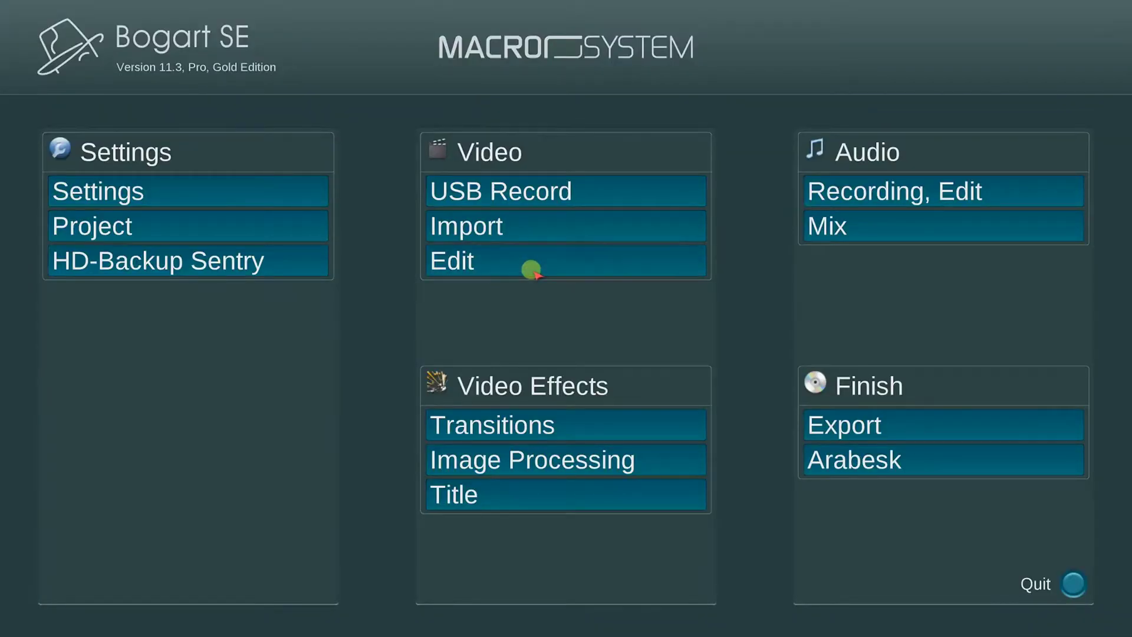
Step: Review the project's flag clips in the Video Edit storyboard, then go back to the main menu
left_click(531, 270)
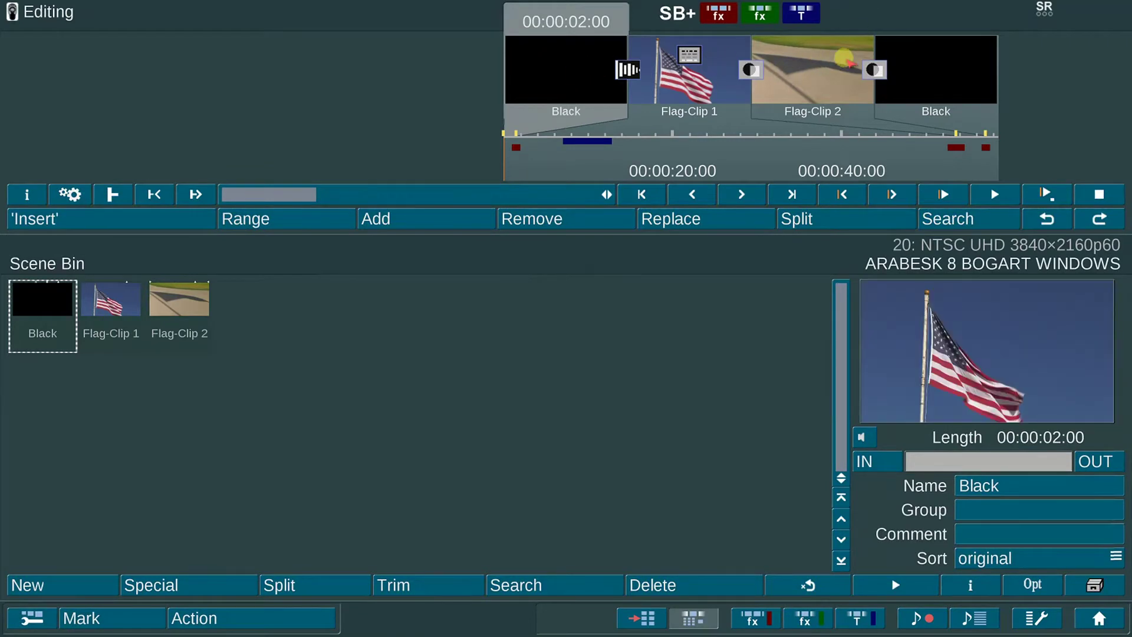
left_click(740, 87)
left_click(1101, 618)
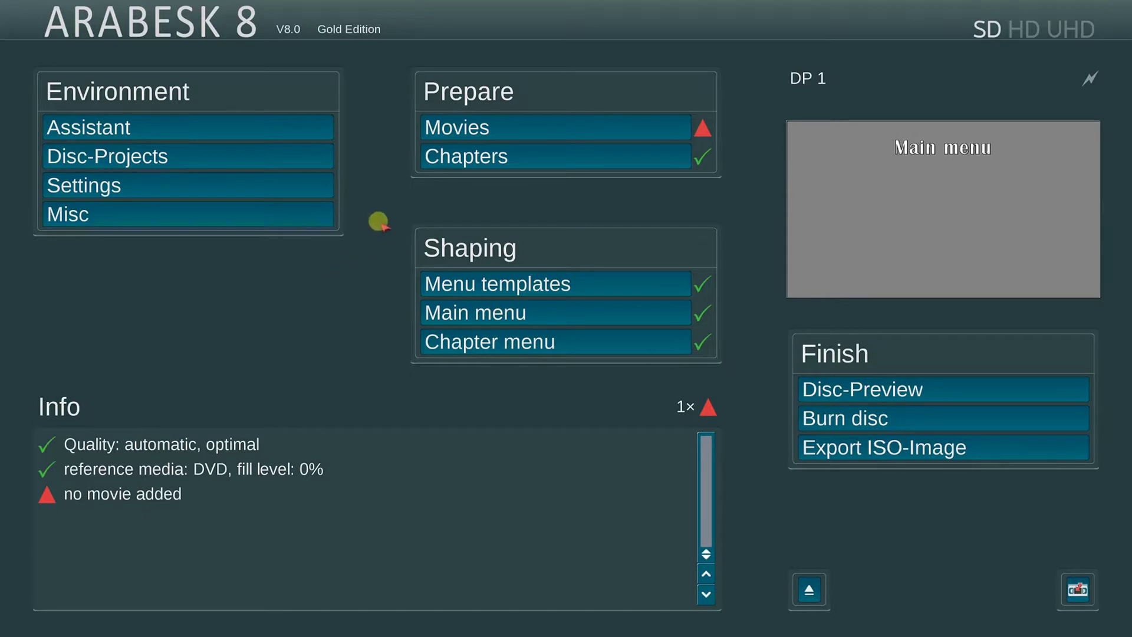
Step: Change the disc project's target format to UHD-Disc and confirm the change
left_click(236, 155)
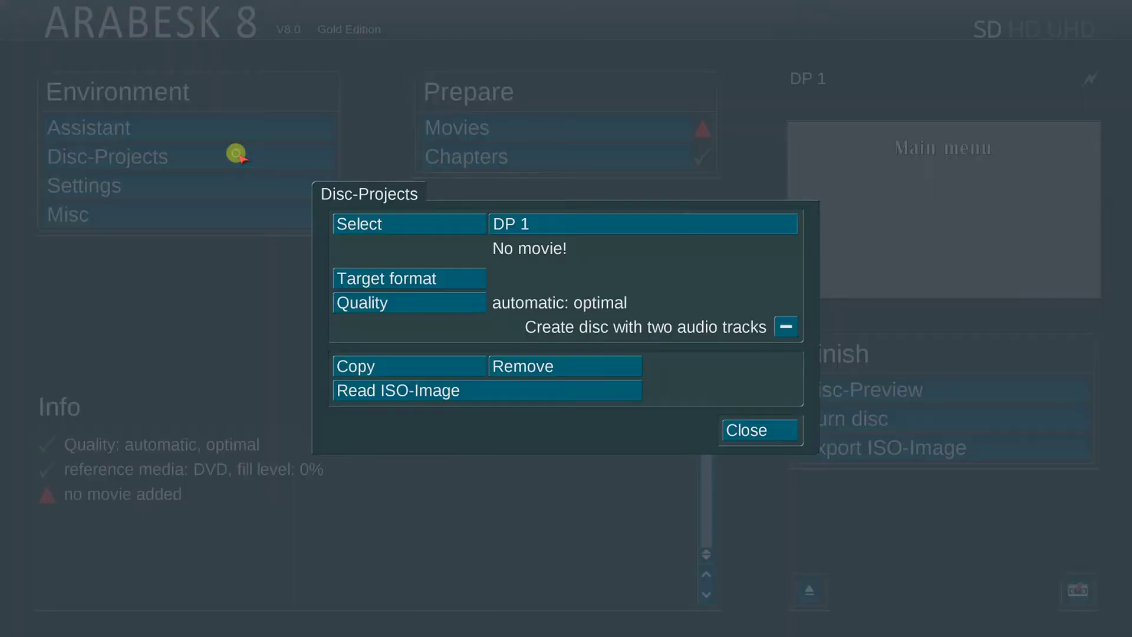
left_click(461, 278)
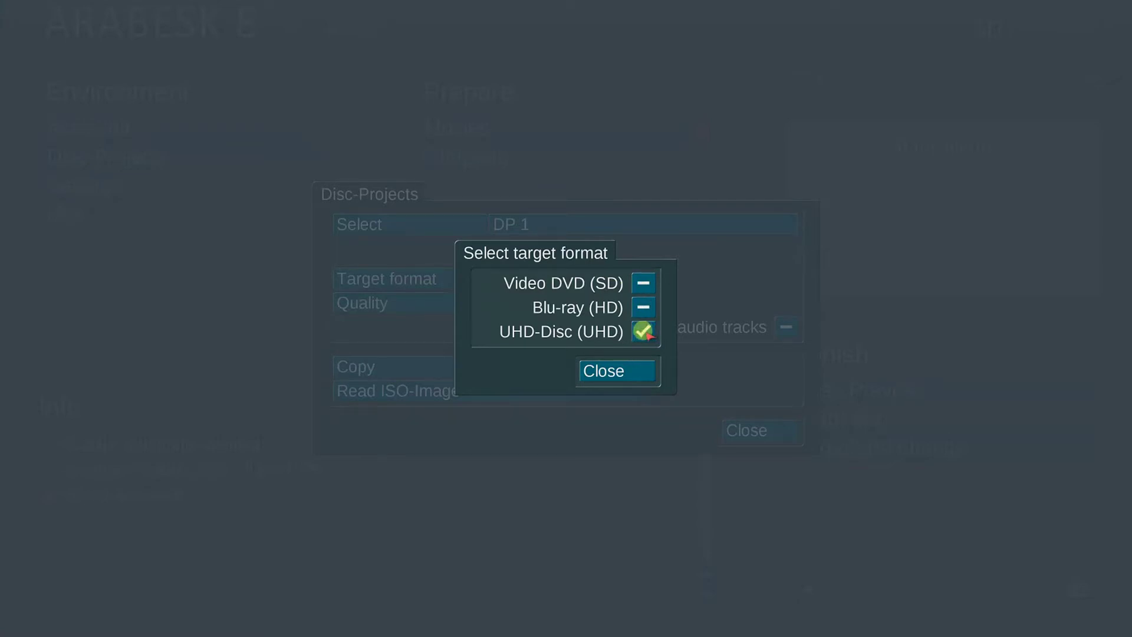
left_click(630, 370)
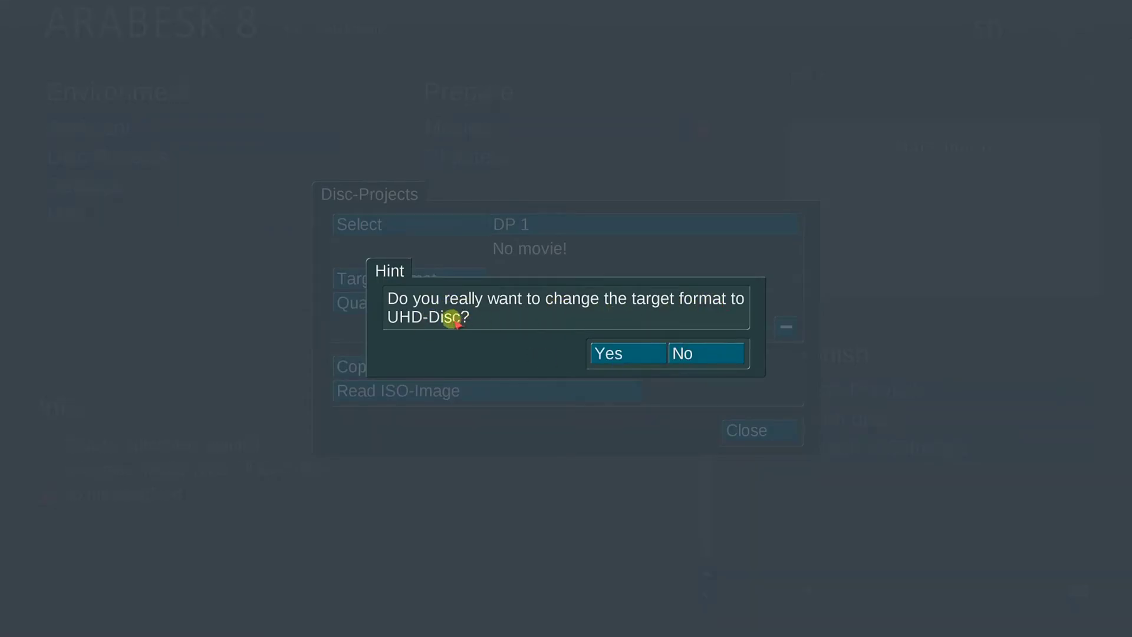
left_click(644, 355)
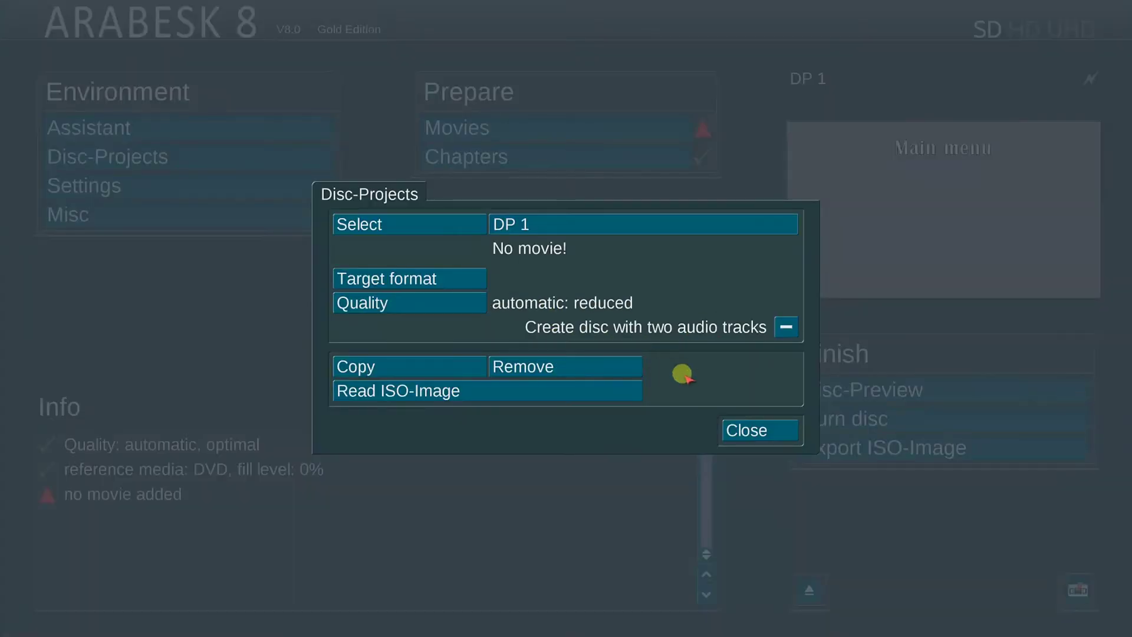
Step: Keep quality on automatic and choose Blu-ray 100GB as the reference media
left_click(433, 302)
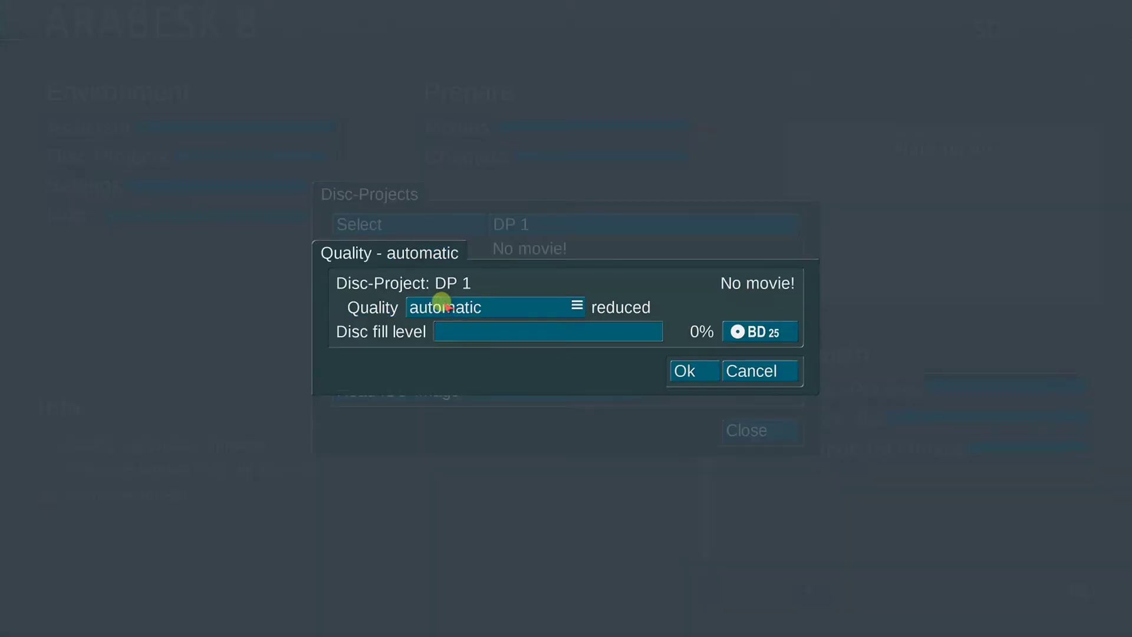
left_click(506, 308)
left_click(511, 308)
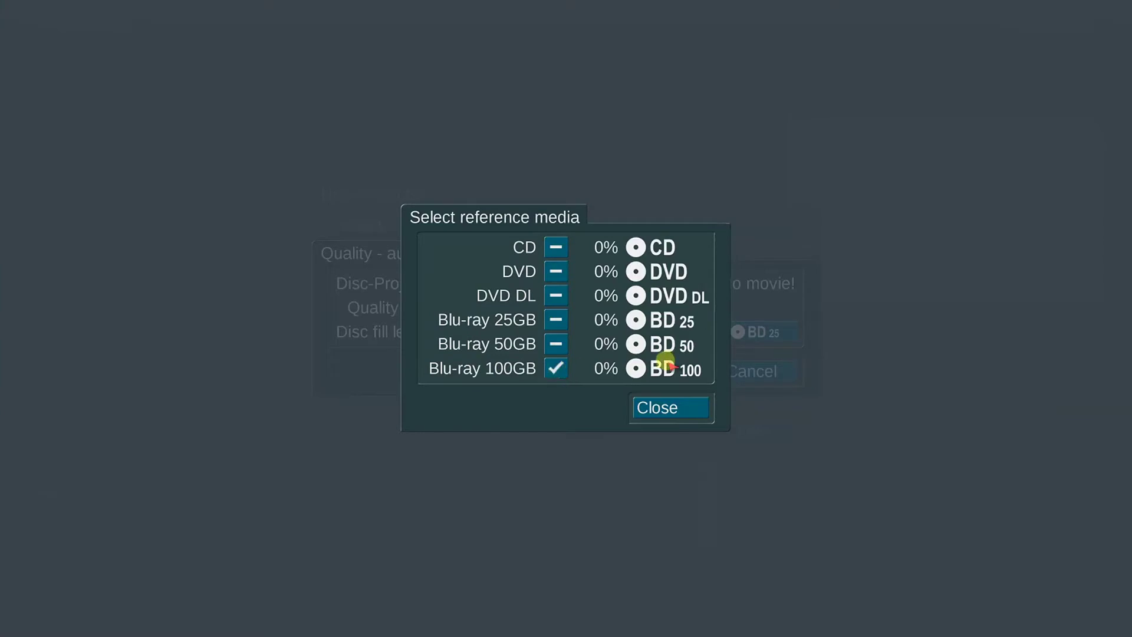
left_click(554, 370)
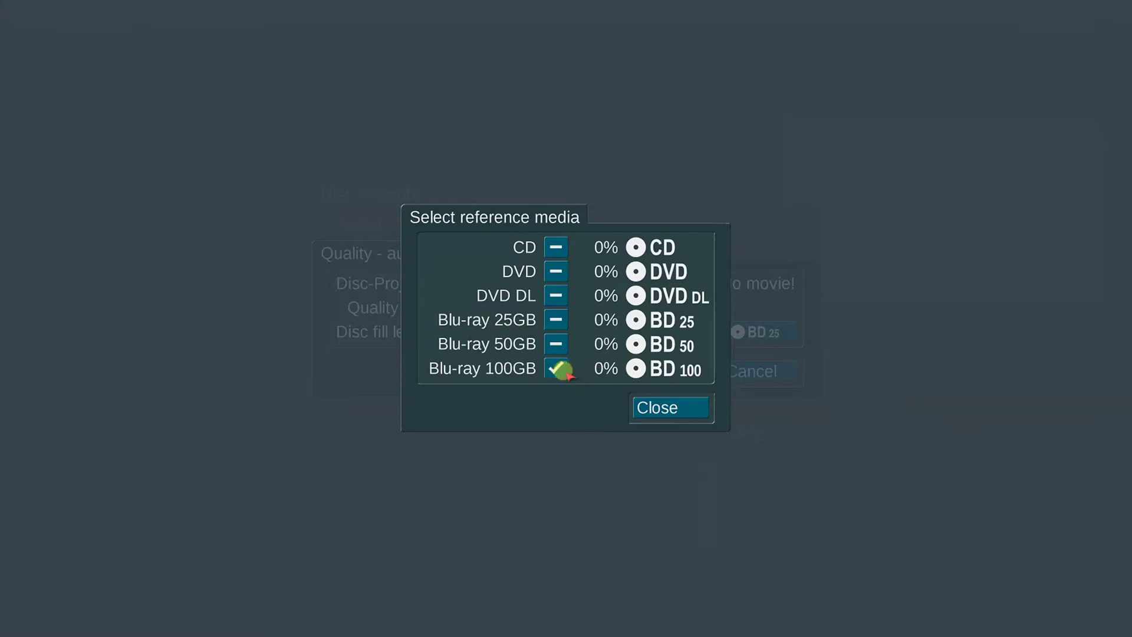
left_click(674, 409)
left_click(702, 372)
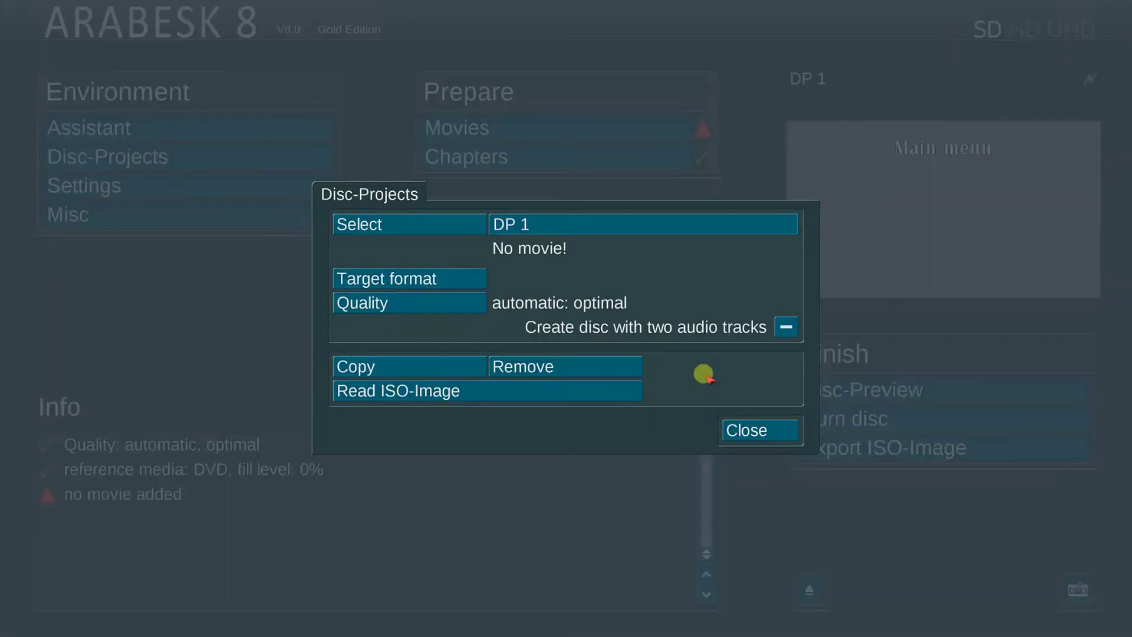
Step: Add the movie 20 ARABESK 8 BOGART WINDOWS to DP 1 from the Movies list
left_click(749, 430)
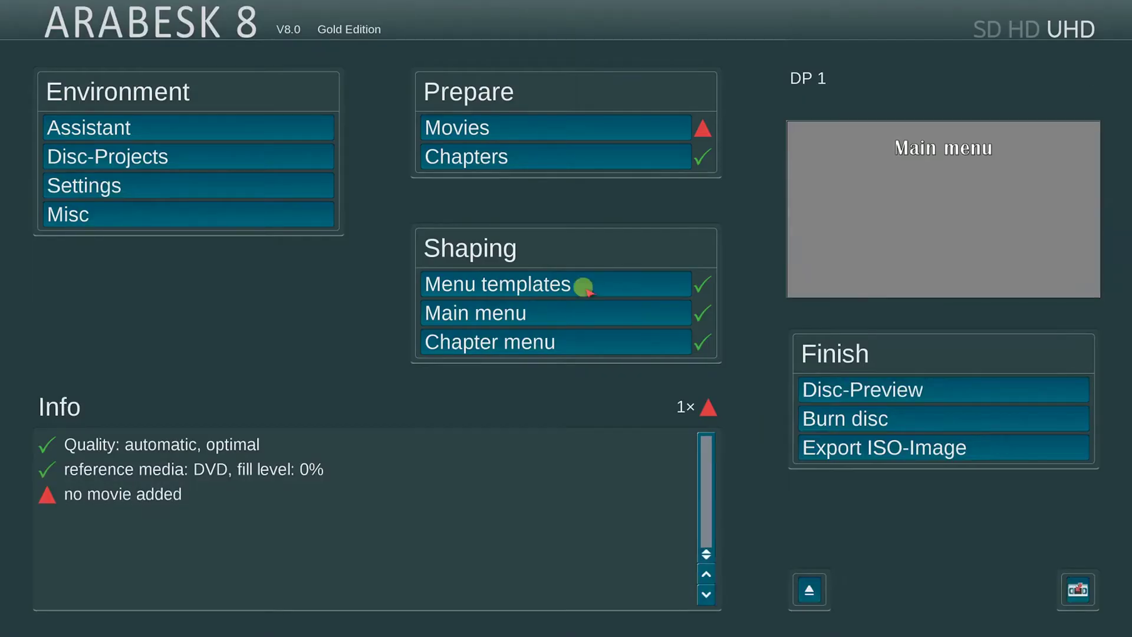
left_click(578, 128)
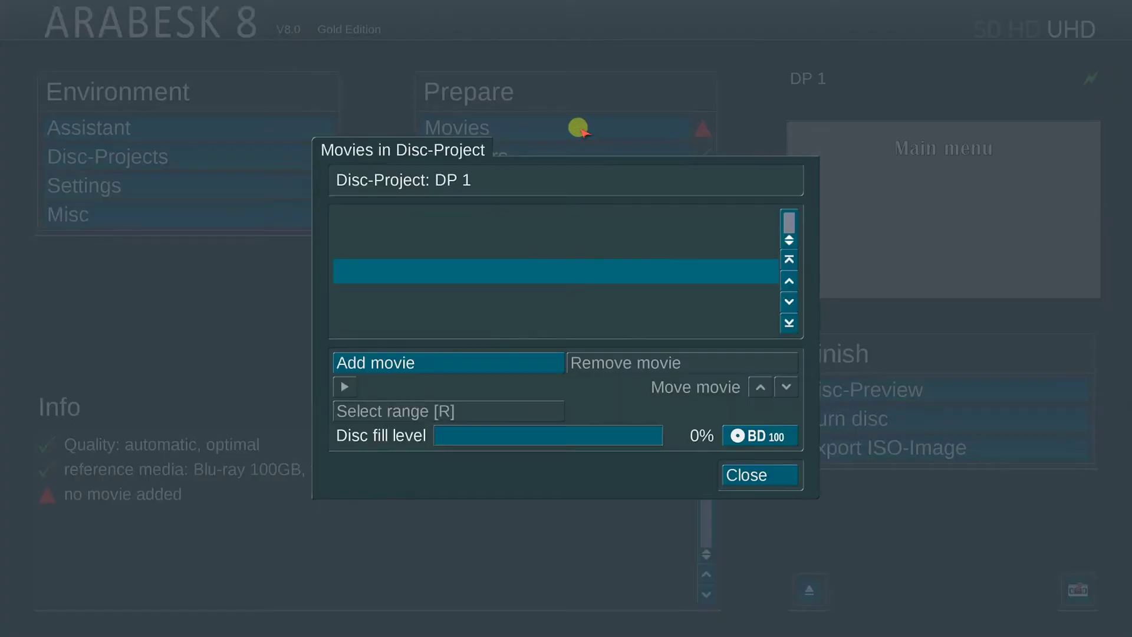
left_click(460, 362)
scroll(306, 508, "down", 6)
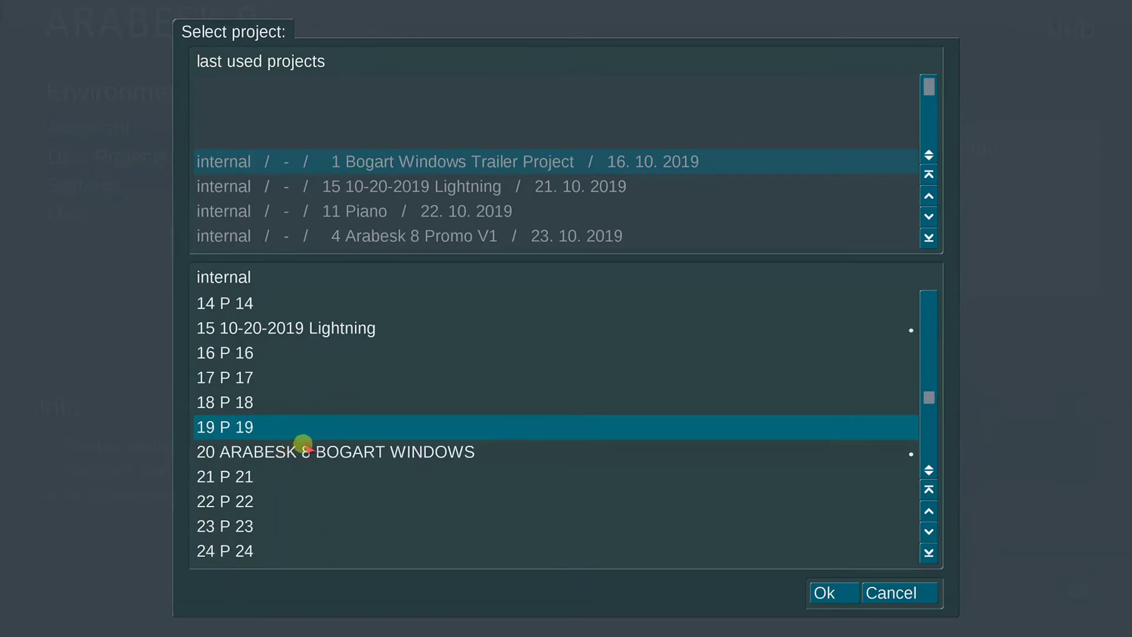
left_click(304, 452)
left_click(826, 591)
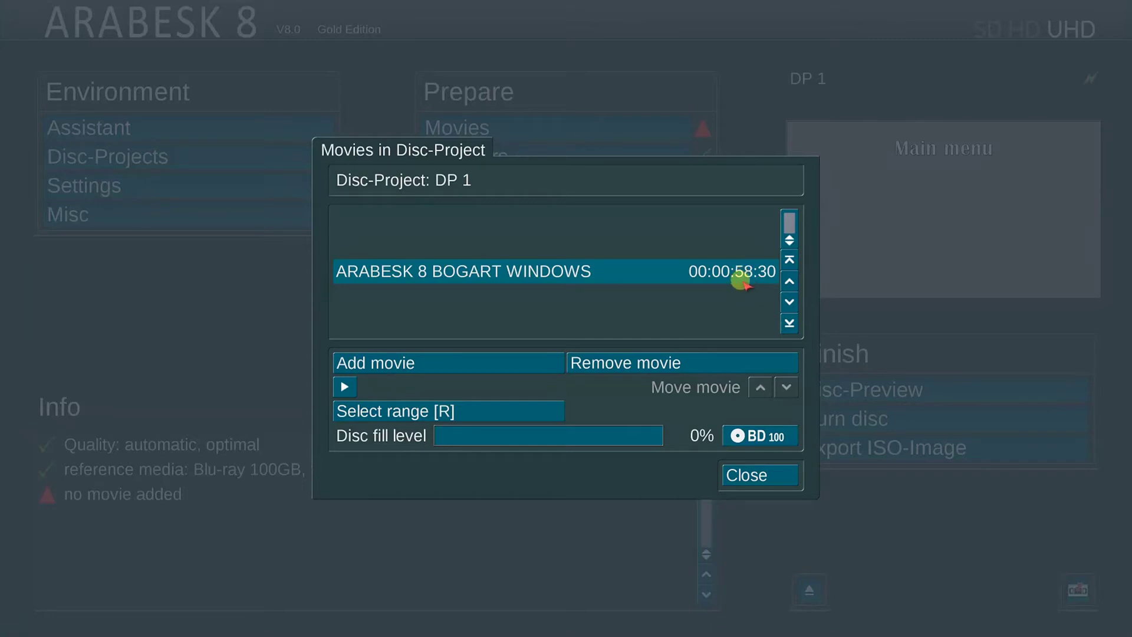
left_click(760, 478)
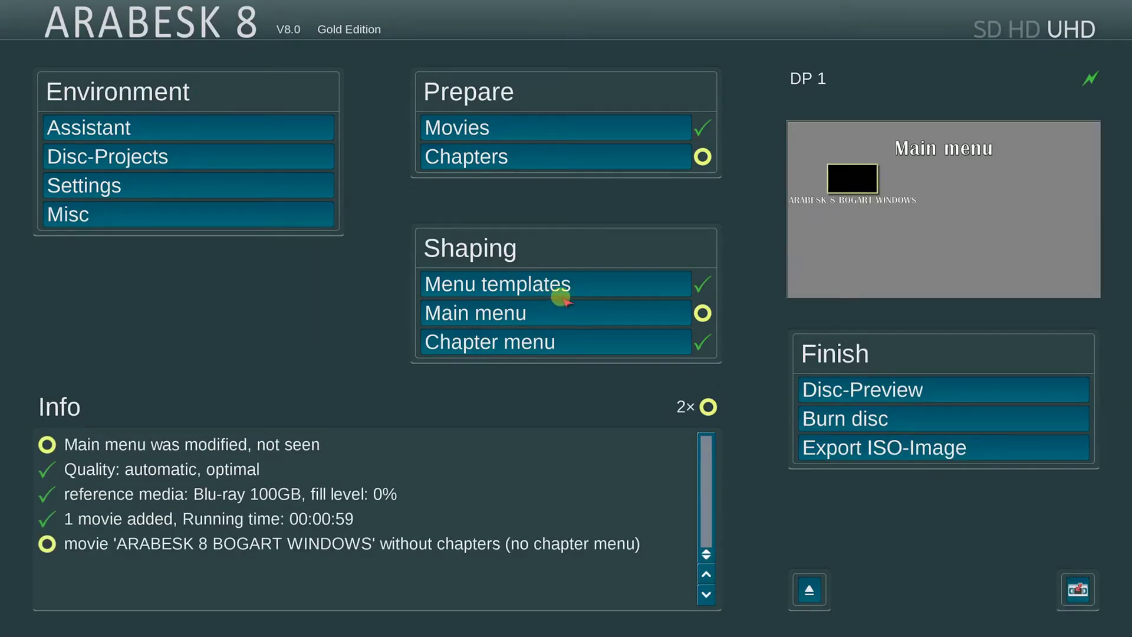
Step: Load the AnimX15 menu template and apply it to the disc menus
left_click(614, 285)
left_click(508, 308)
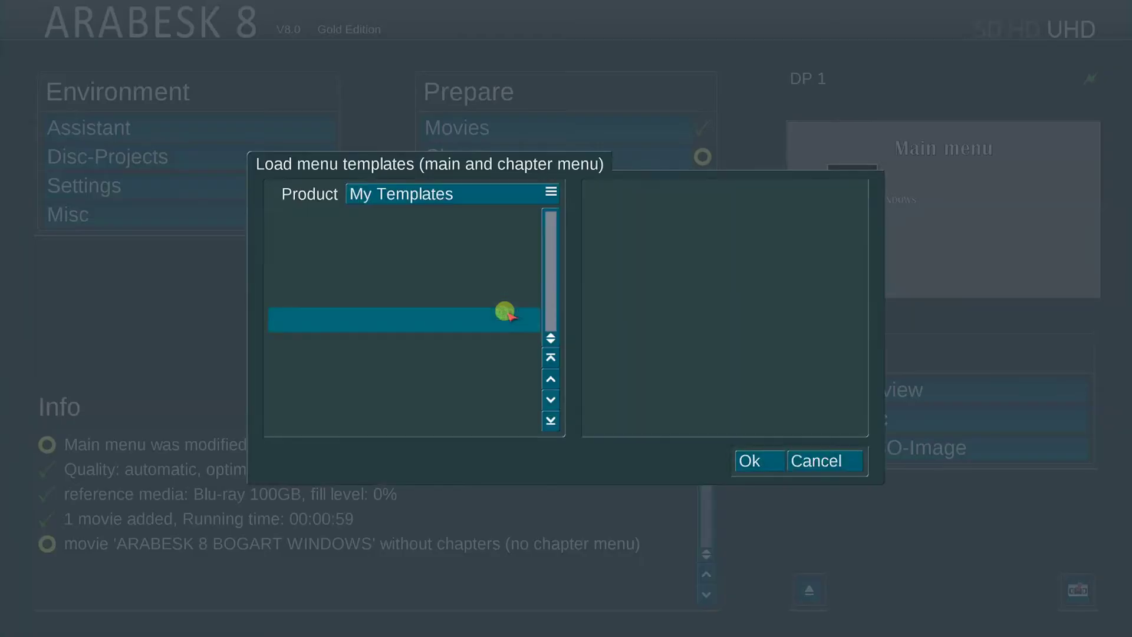
scroll(539, 224, "down", 6)
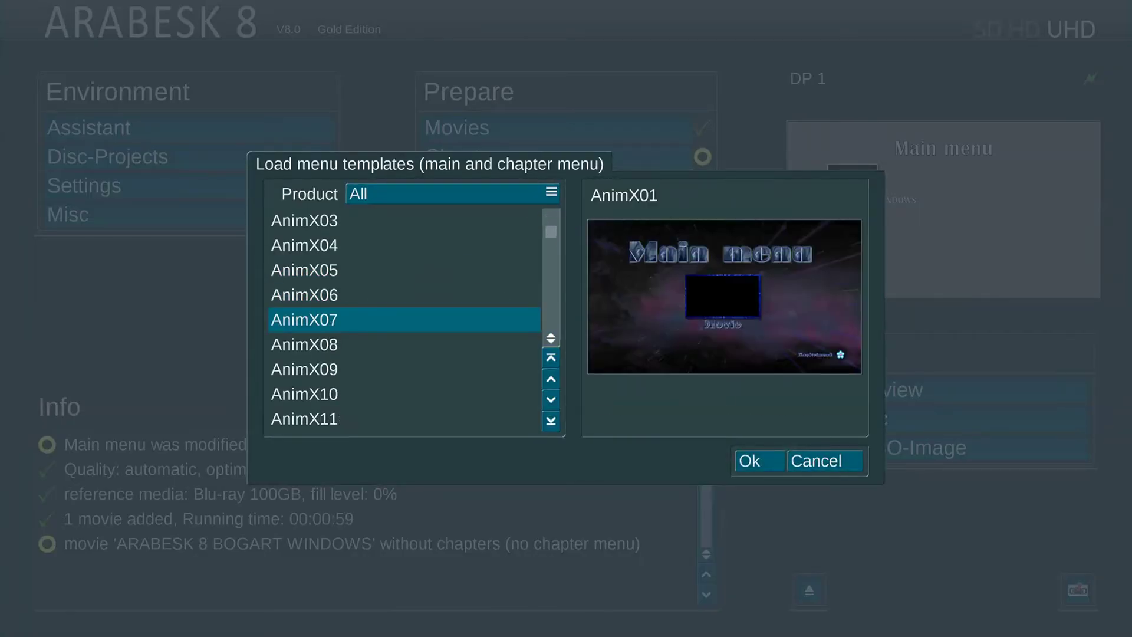
scroll(480, 256, "down", 9)
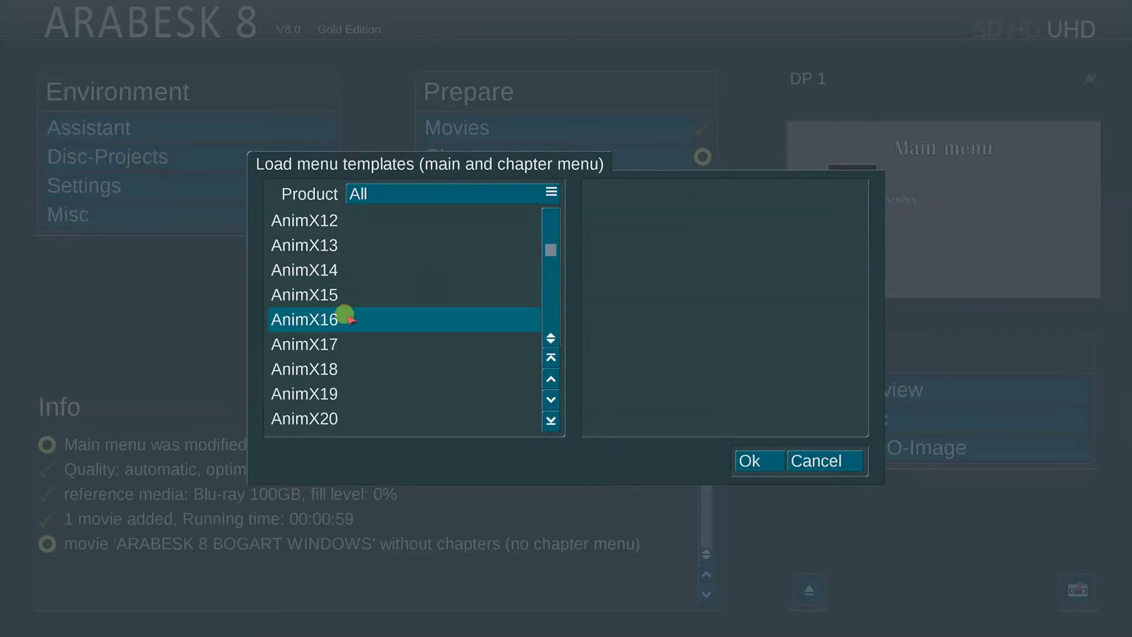
scroll(349, 312, "up", 1)
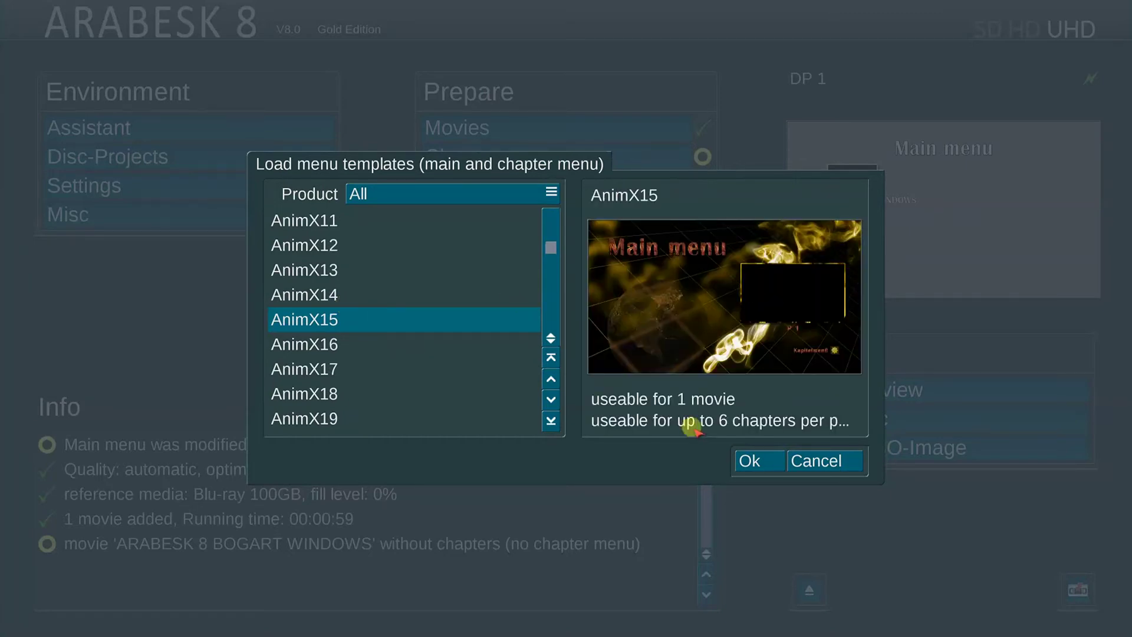
left_click(760, 461)
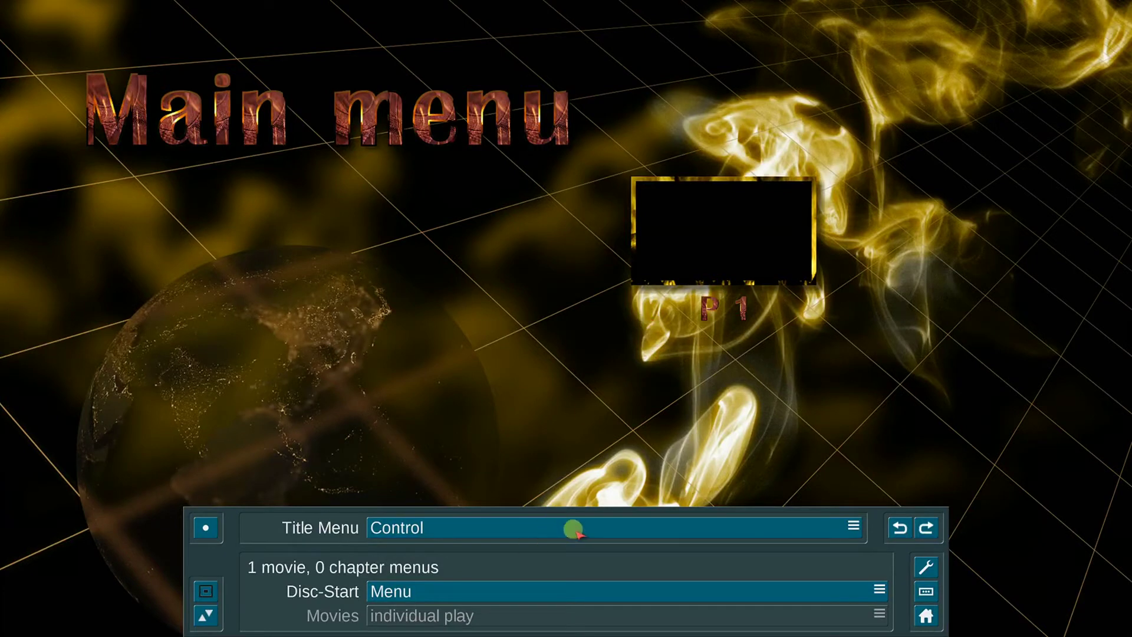
left_click(574, 529)
Step: In Buttons mode, move the P 1 button below the Main menu title
left_click(574, 546)
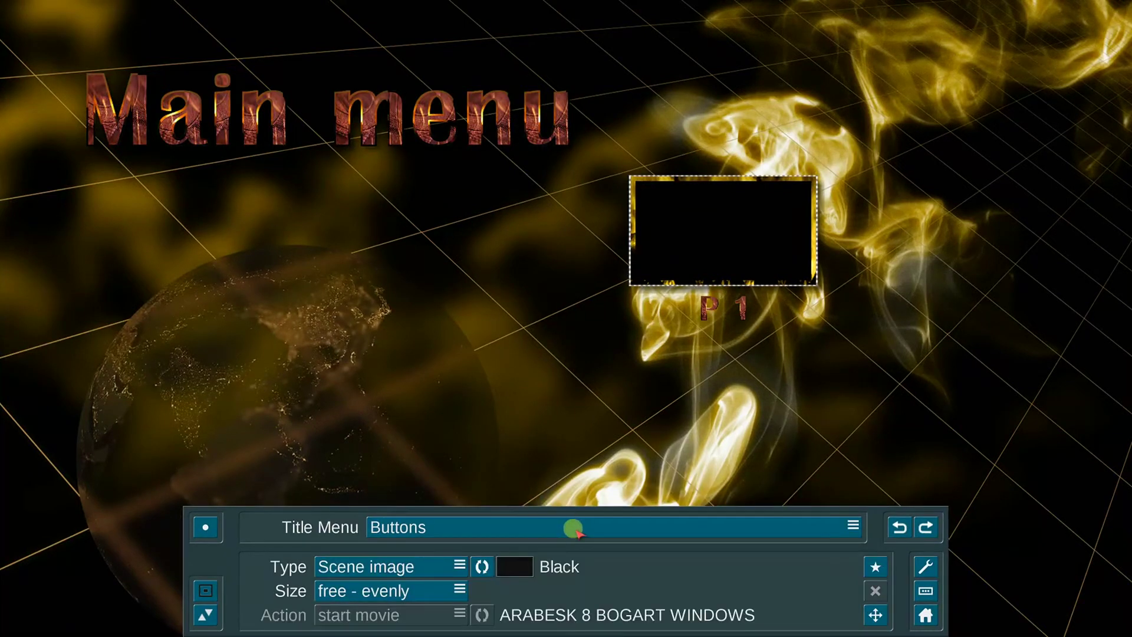
left_click(877, 614)
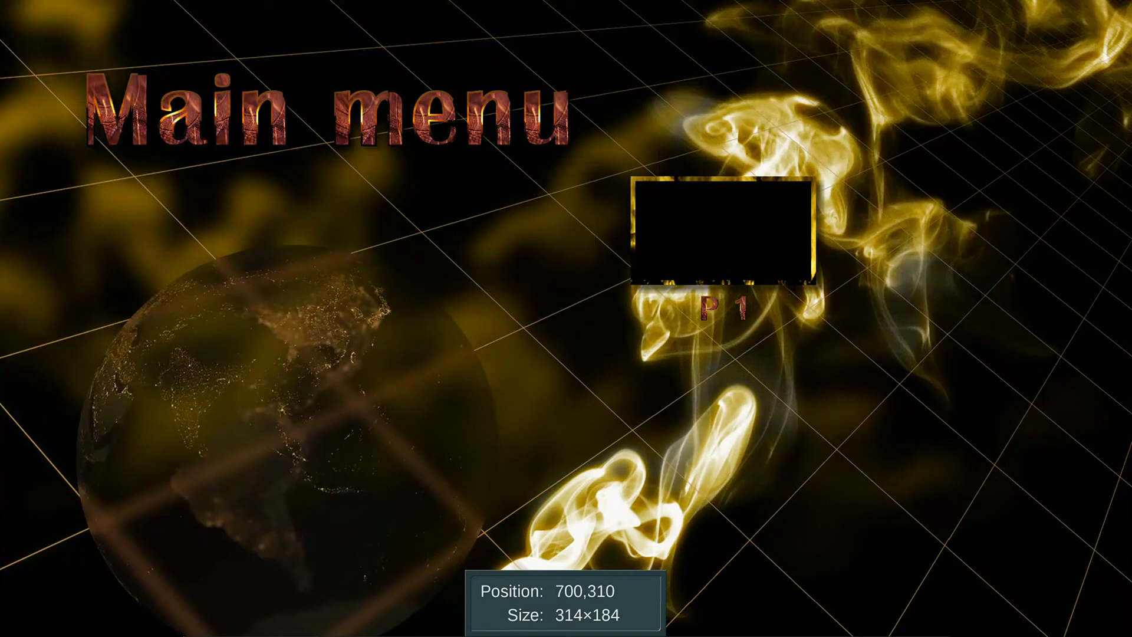
left_click(867, 612)
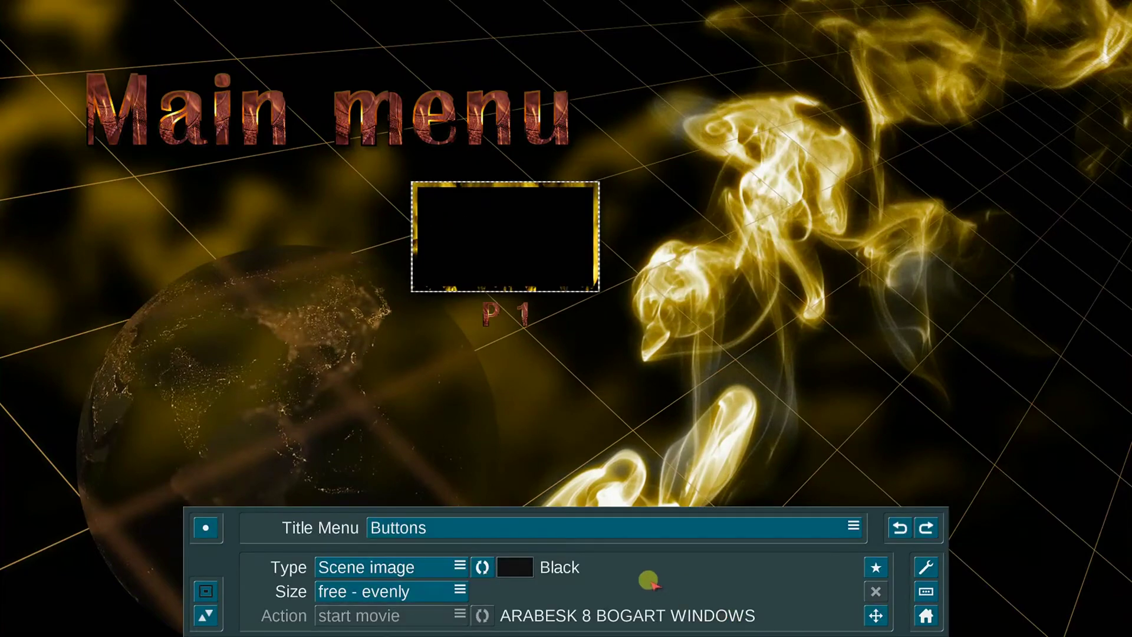
Step: Set Flag-Clip 1 from ARABESK 8 BOGART WINDOWS, at its start frame, as the button thumbnail
left_click(484, 569)
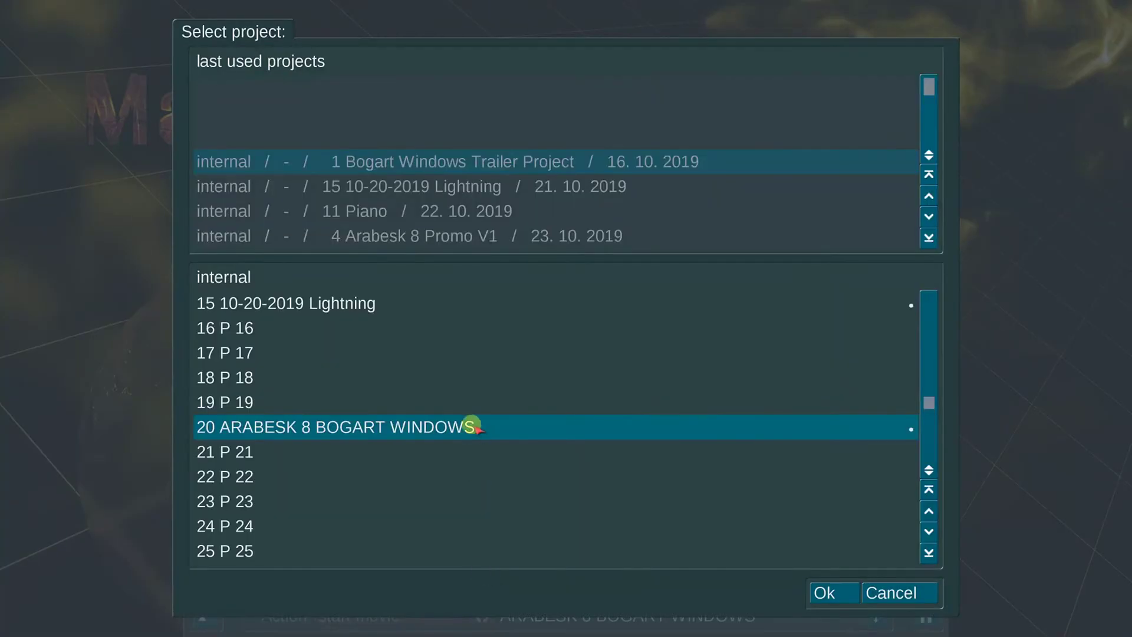
left_click(826, 593)
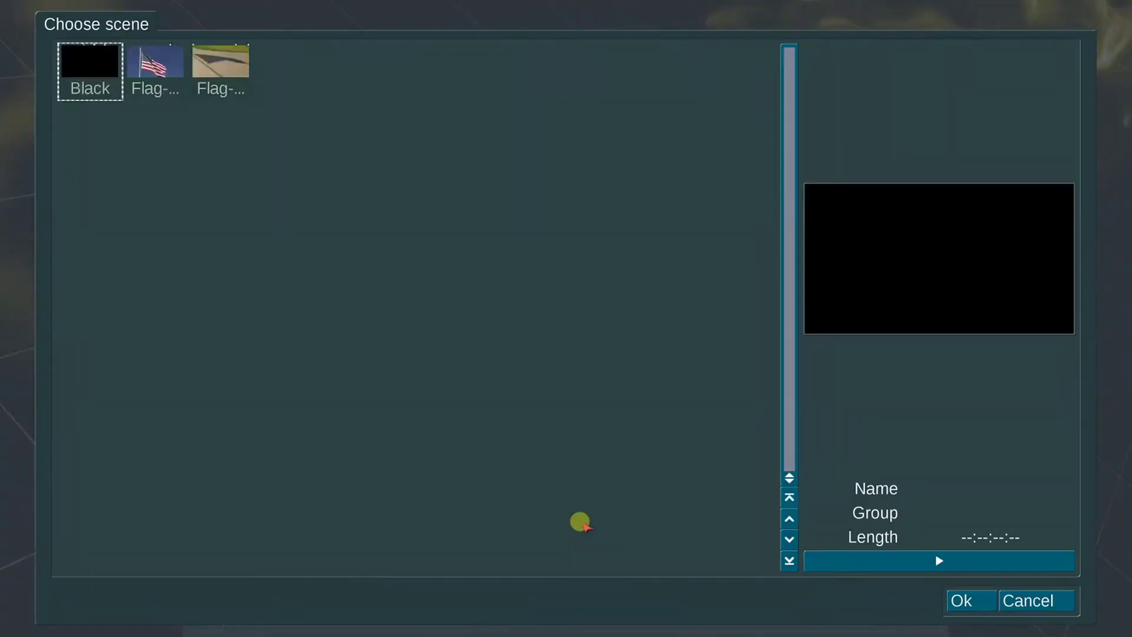
left_click(154, 64)
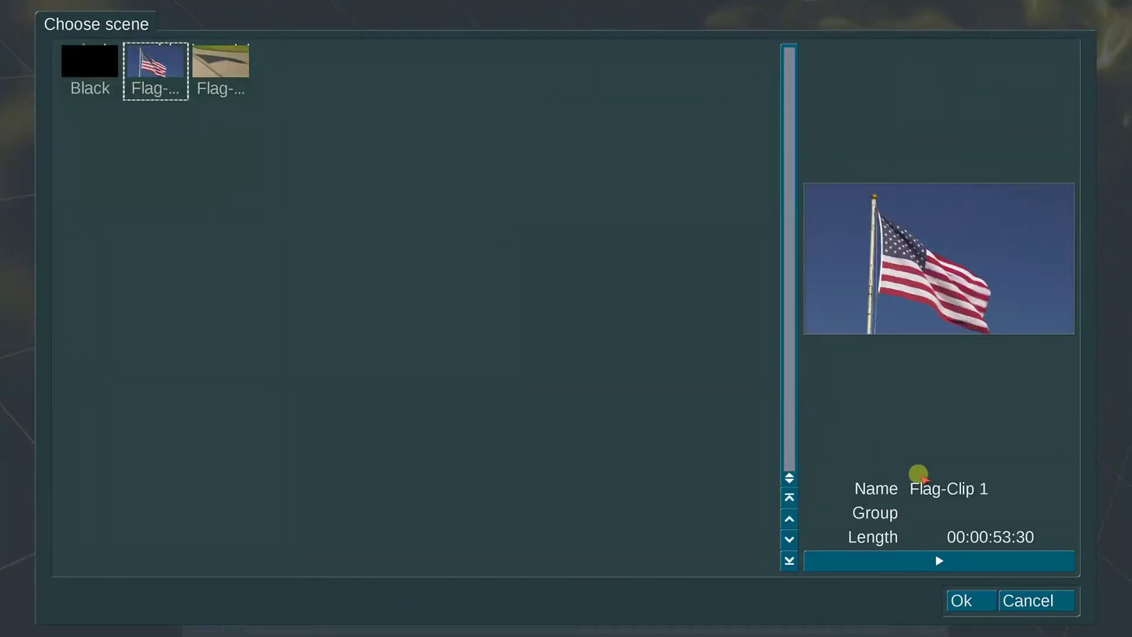
left_click(965, 601)
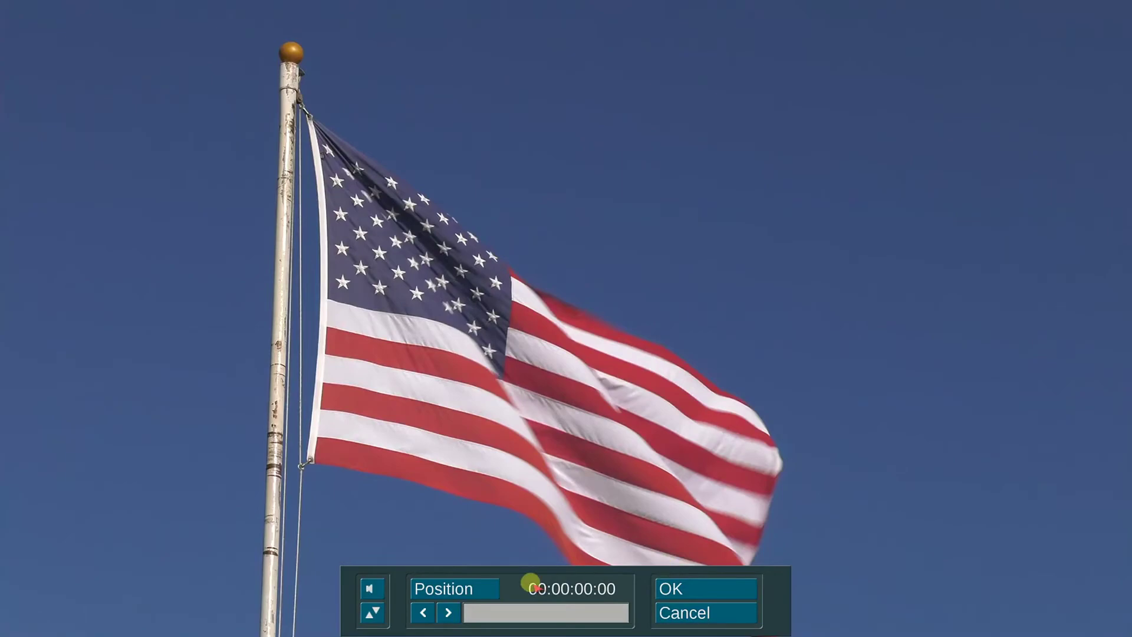
left_click(722, 588)
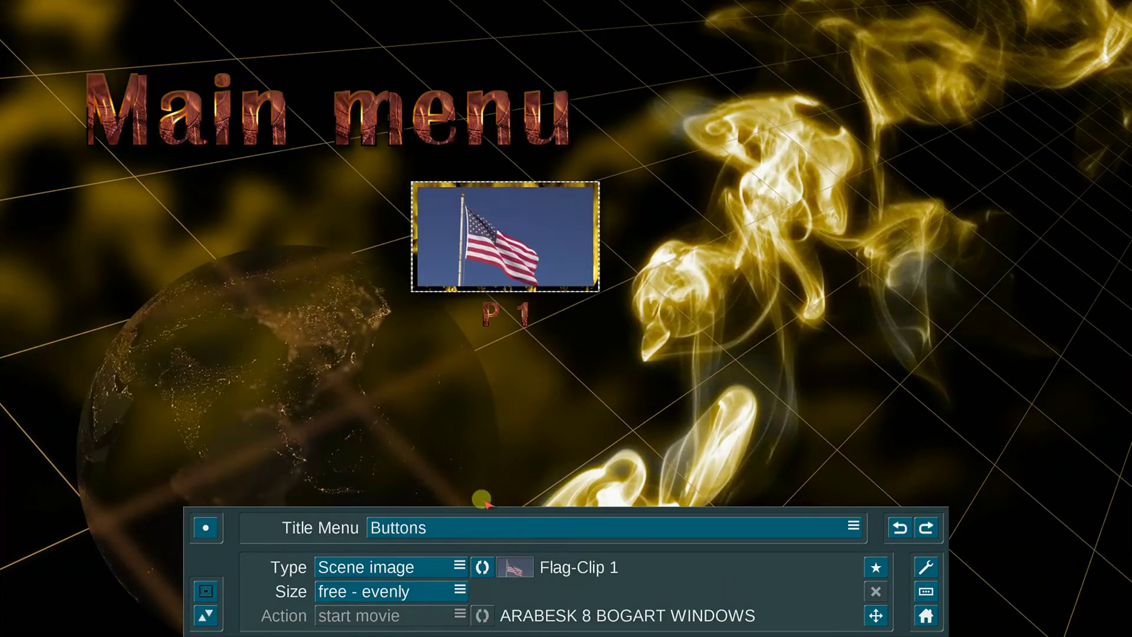
left_click(471, 525)
Step: Replace the button label P 1 with 'Play' using the on-screen keyboard
left_click(498, 565)
left_click(666, 566)
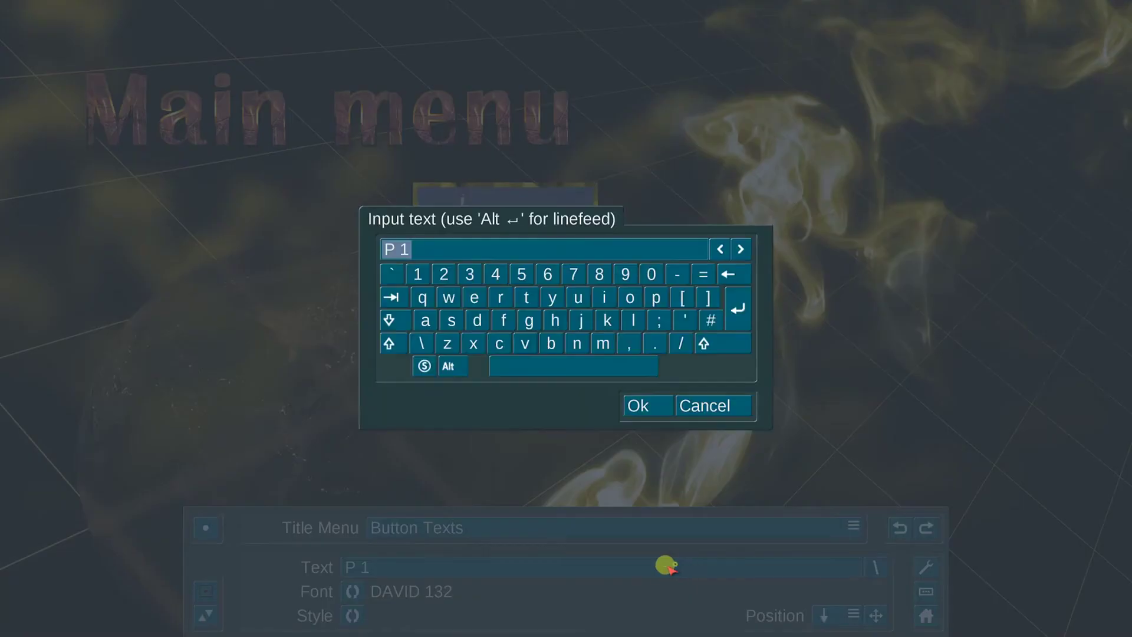
left_click(731, 275)
left_click(389, 344)
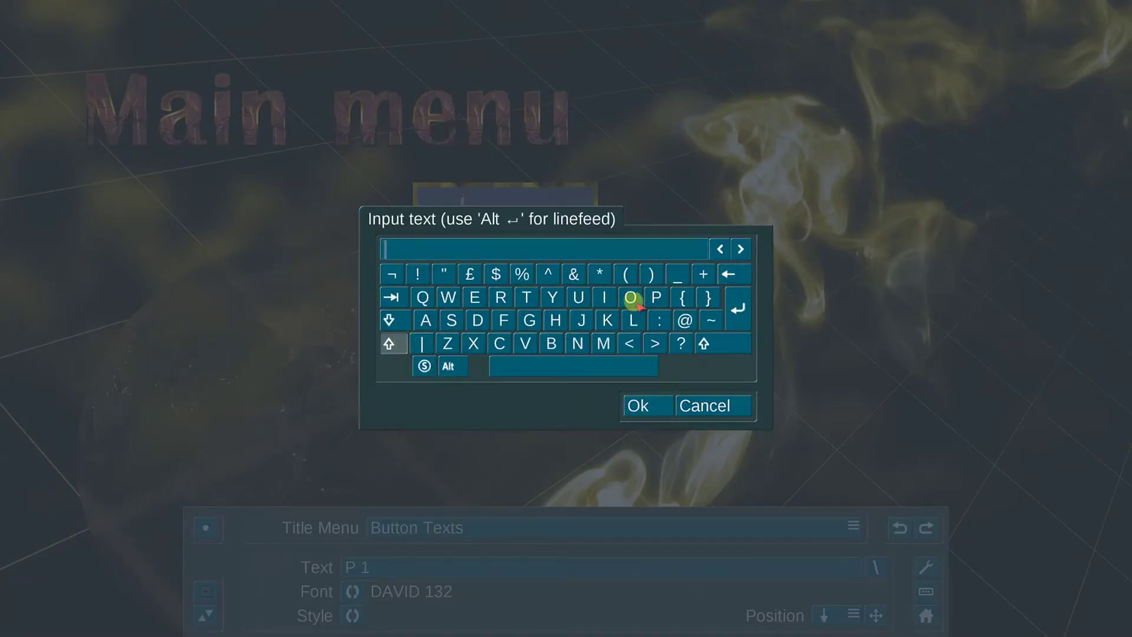
left_click(656, 298)
left_click(634, 320)
left_click(426, 321)
left_click(553, 297)
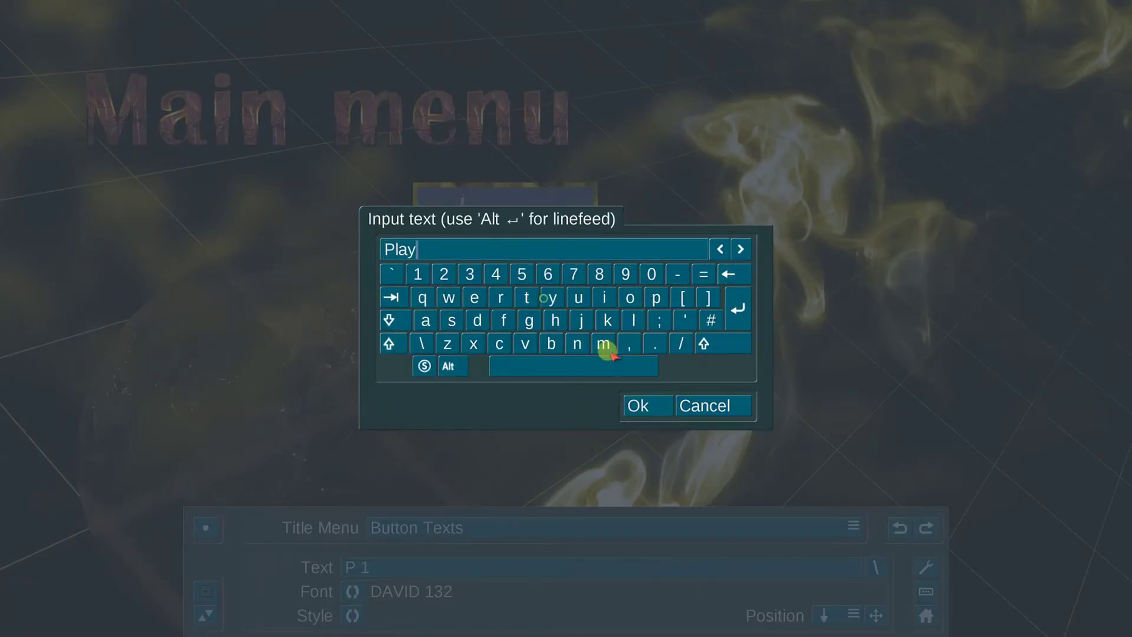
left_click(646, 407)
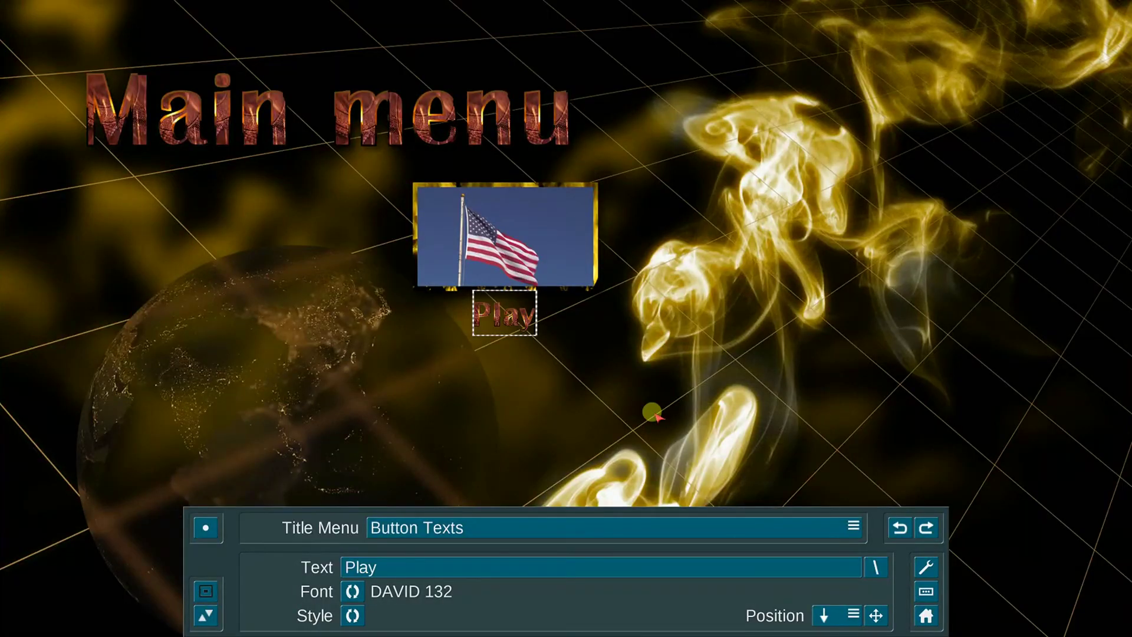
Step: Set the Play label's text colour to white in its style settings
left_click(352, 617)
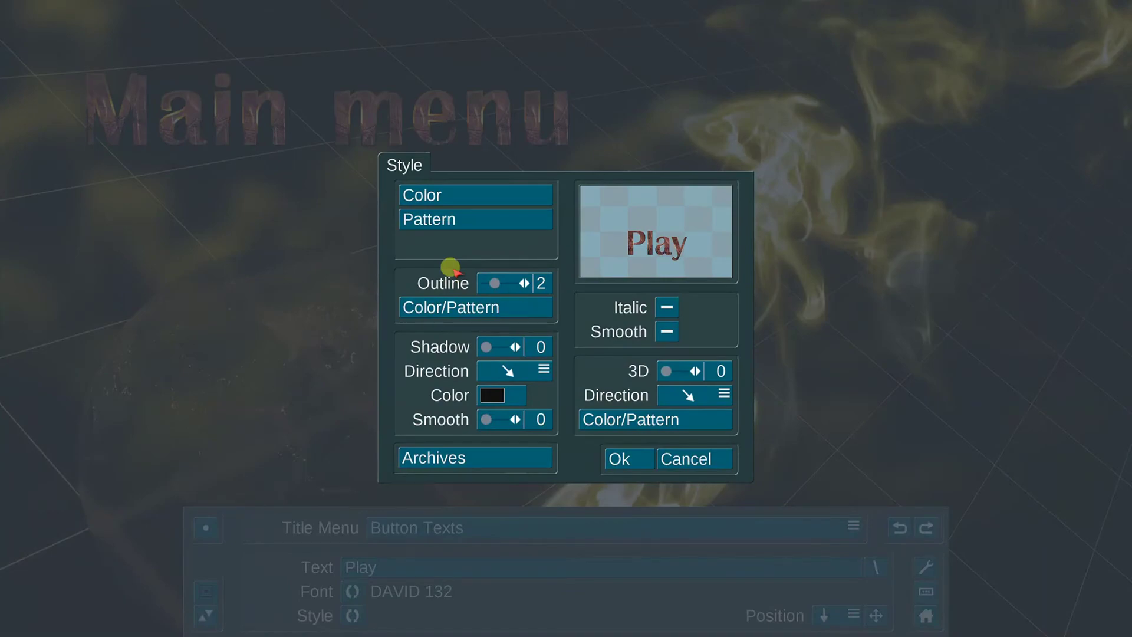
left_click(494, 193)
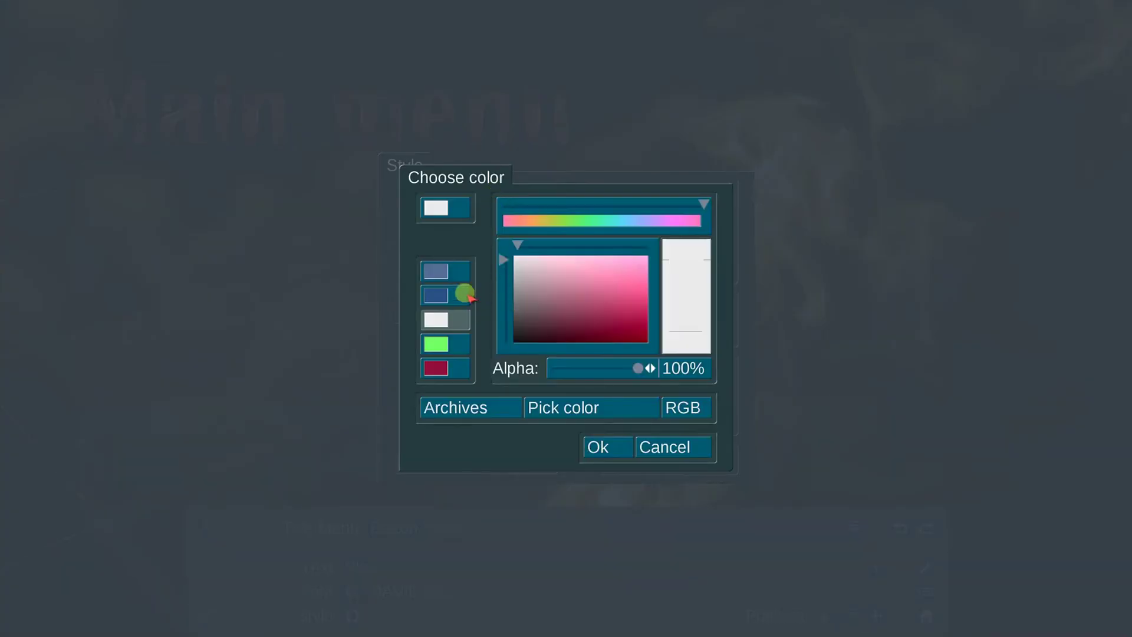
left_click(601, 447)
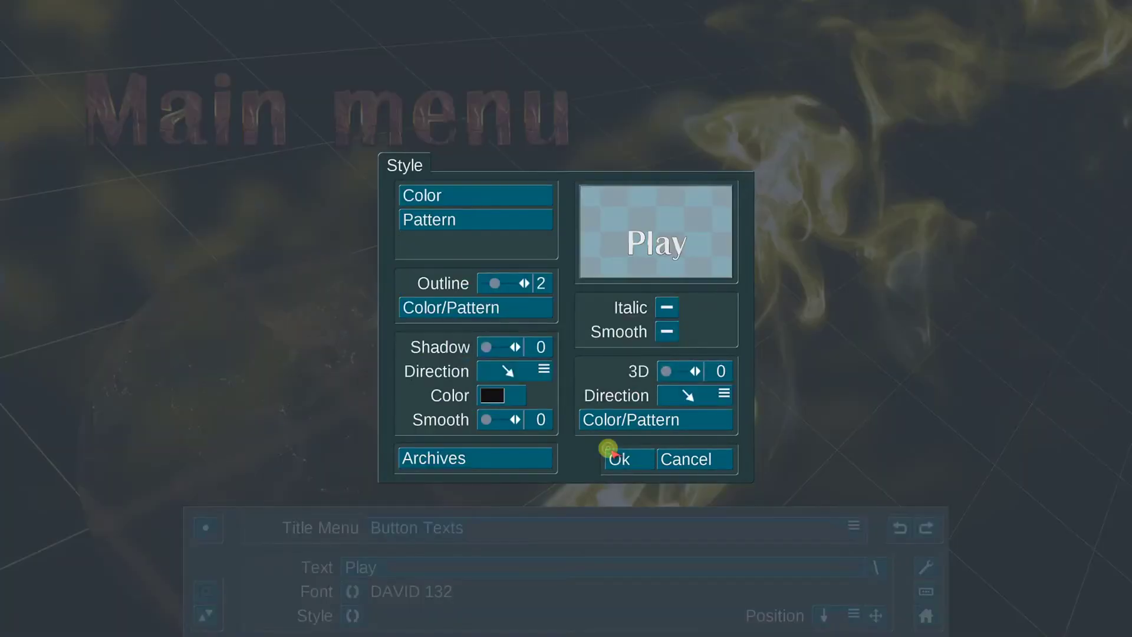
left_click(639, 463)
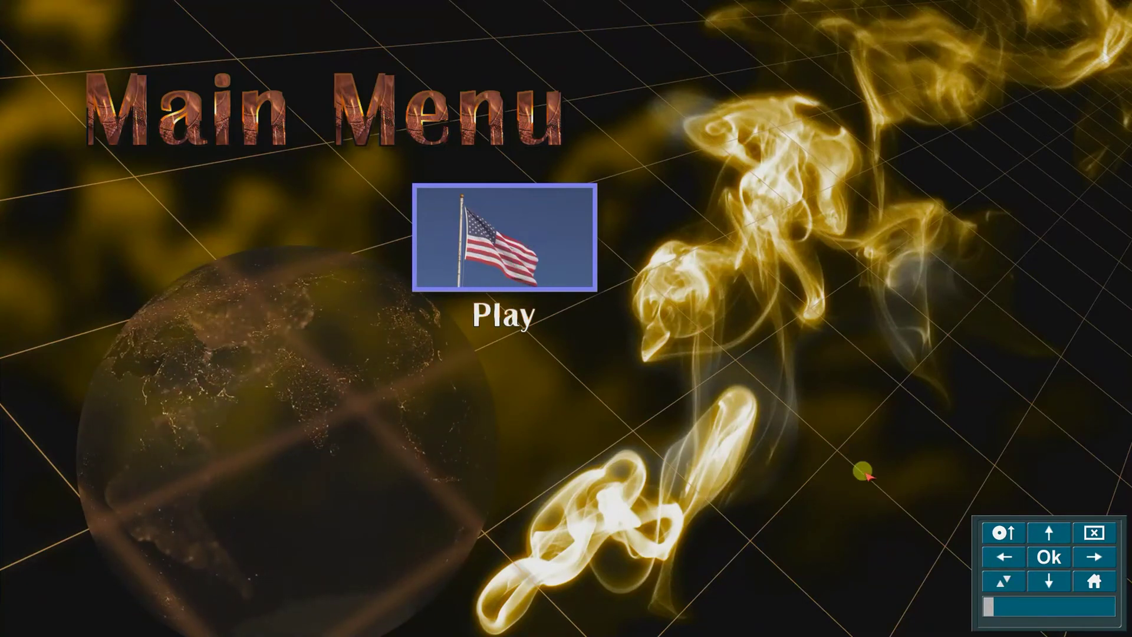
Step: Test that Play starts the flag movie, stop it, and exit the Disc-Preview
left_click(1048, 561)
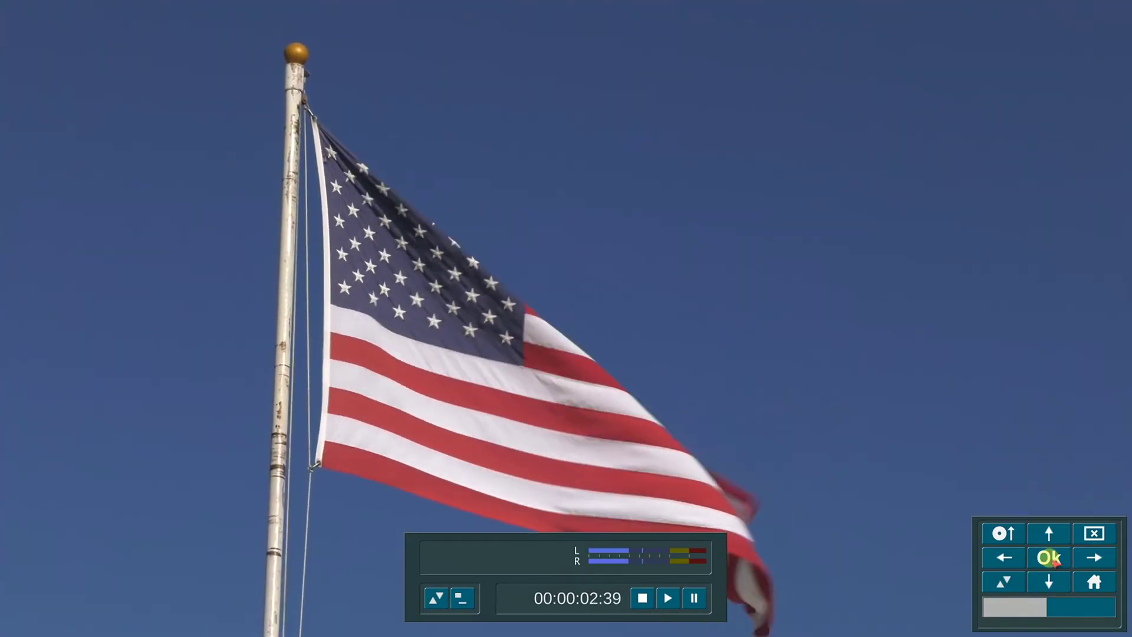
left_click(643, 598)
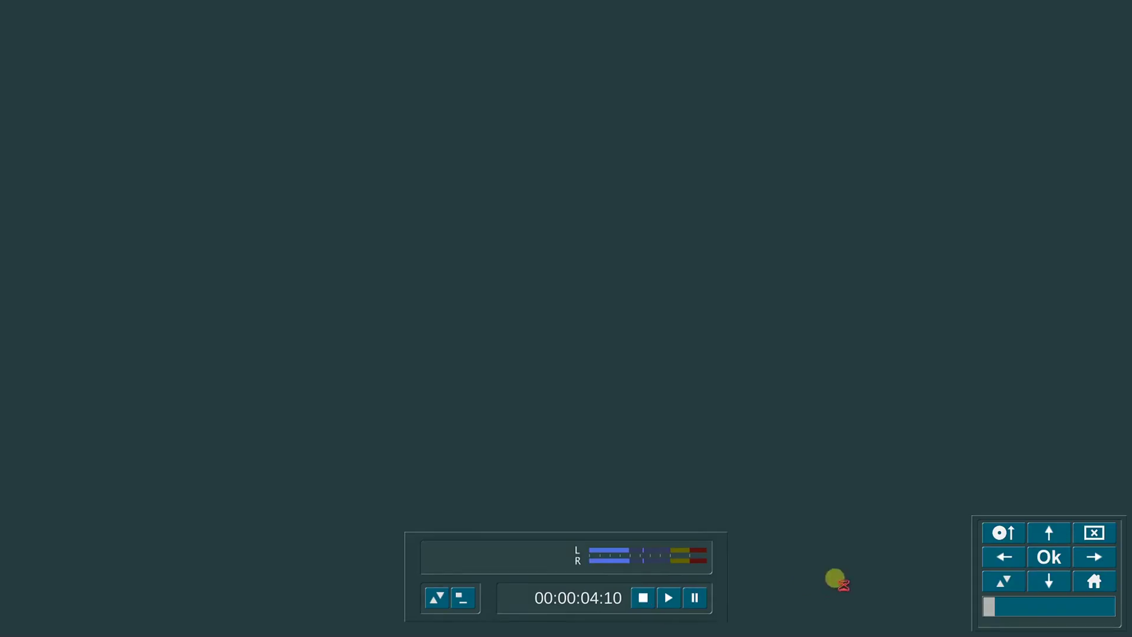
left_click(1026, 579)
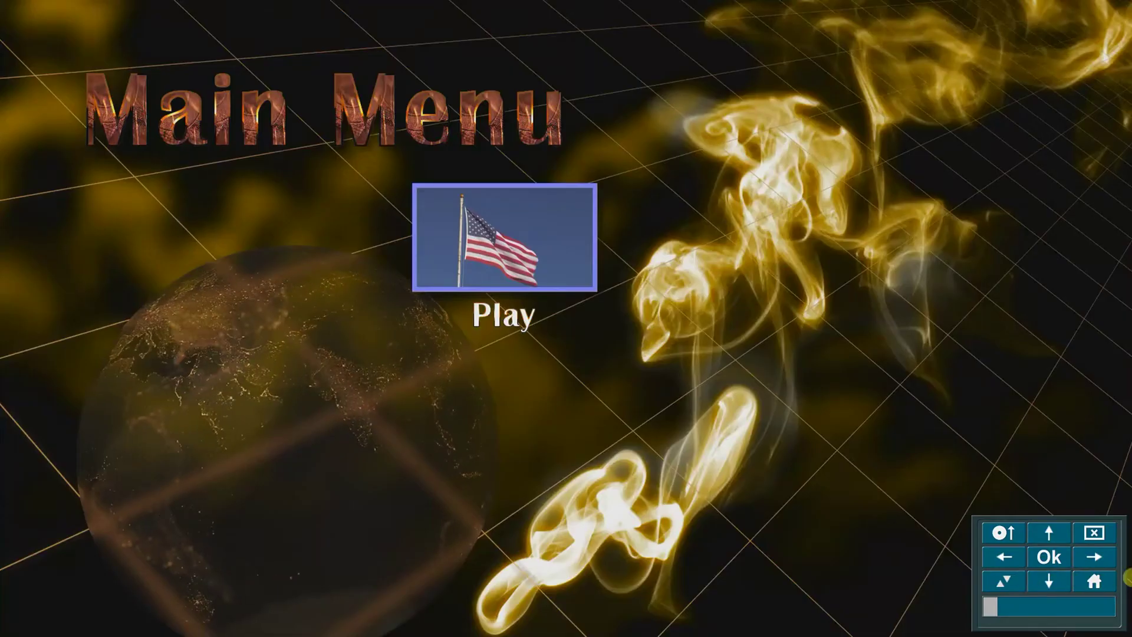
left_click(1100, 583)
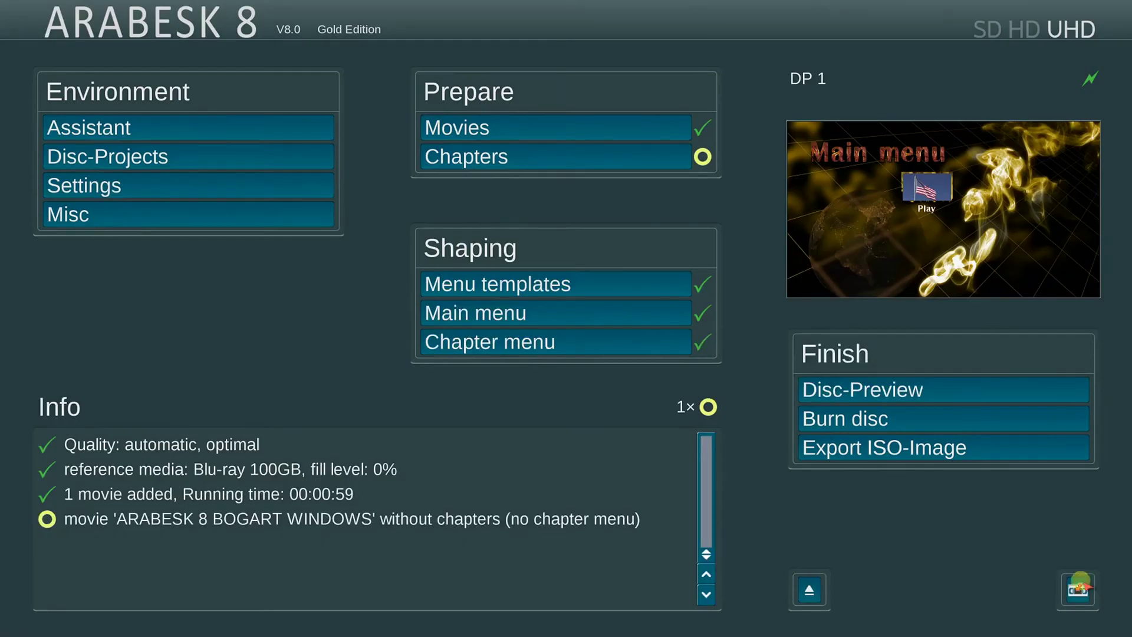
left_click(216, 193)
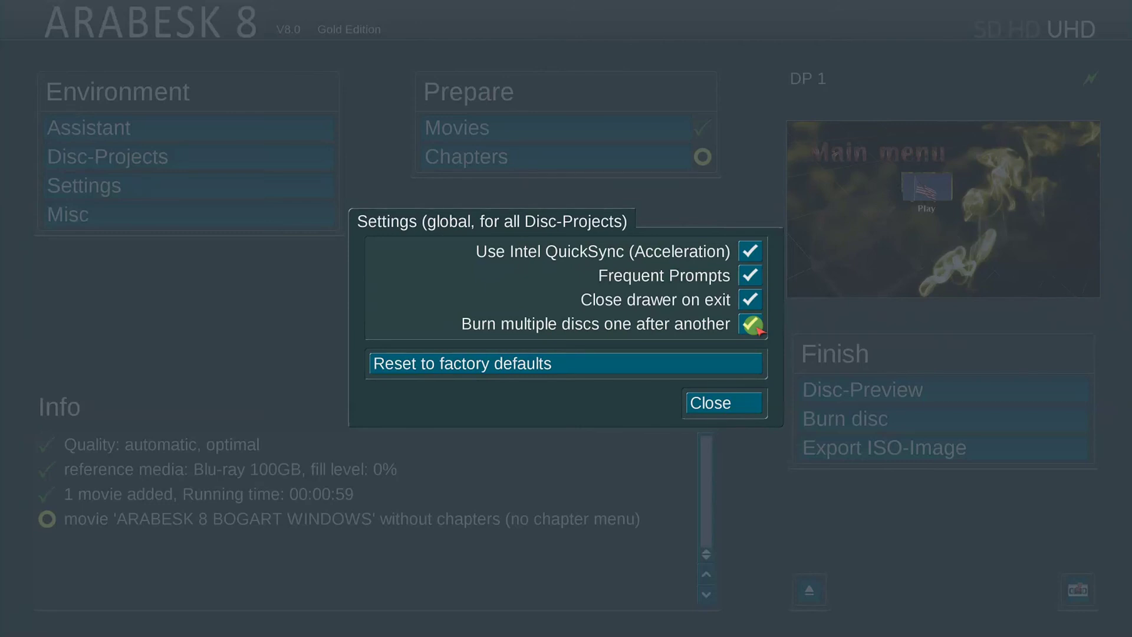
key("Escape")
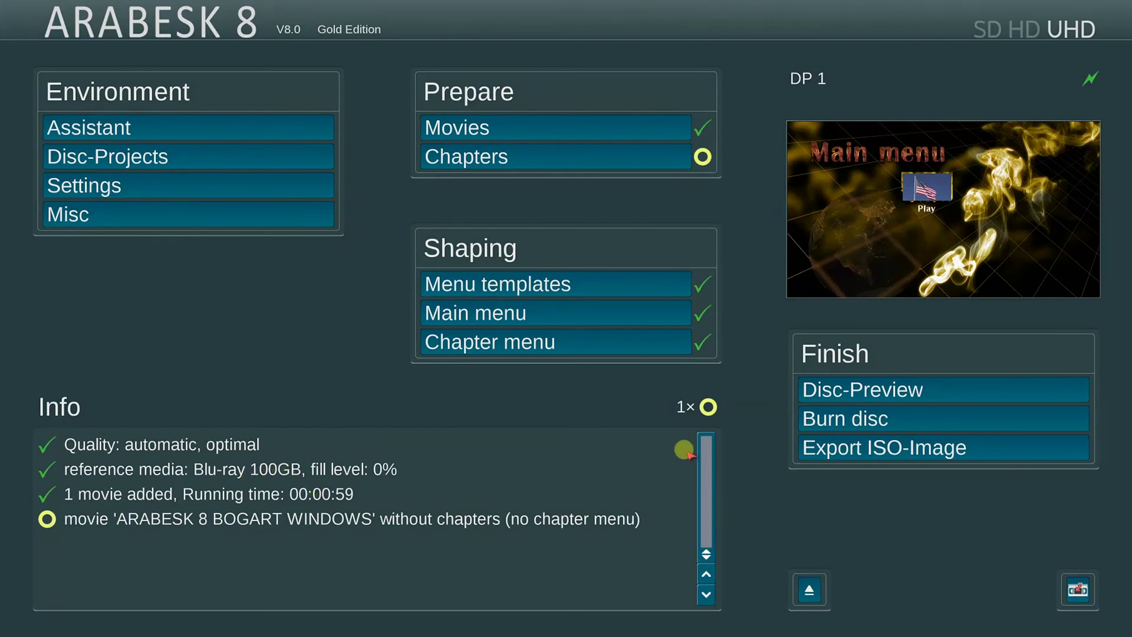
Step: Start burning the UHD project to disc with Finish > Burn disc
left_click(932, 418)
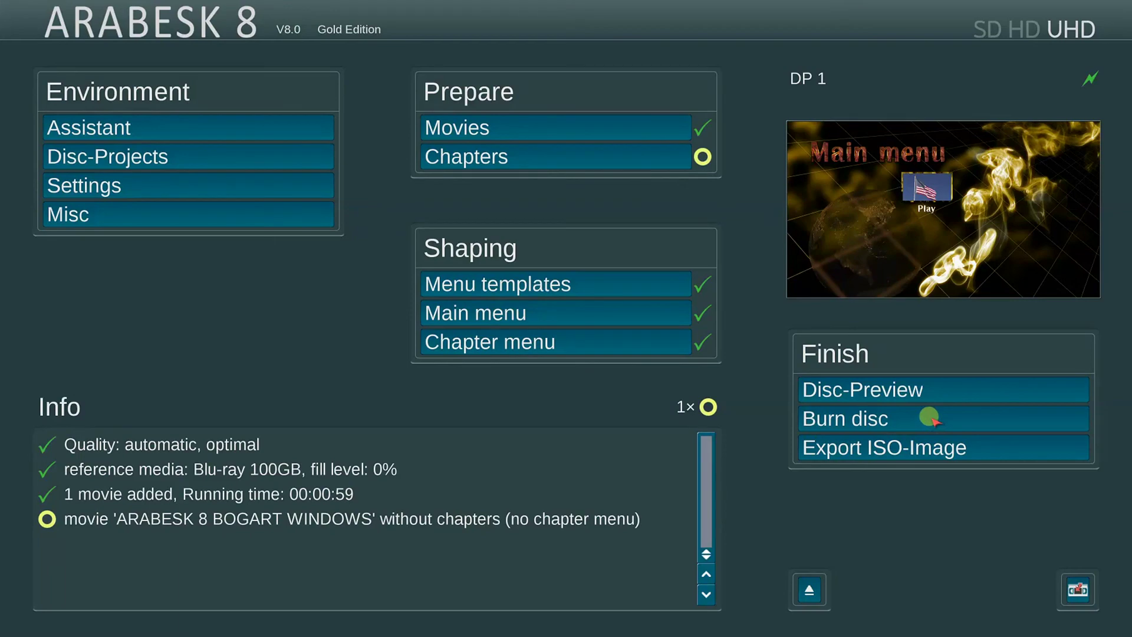